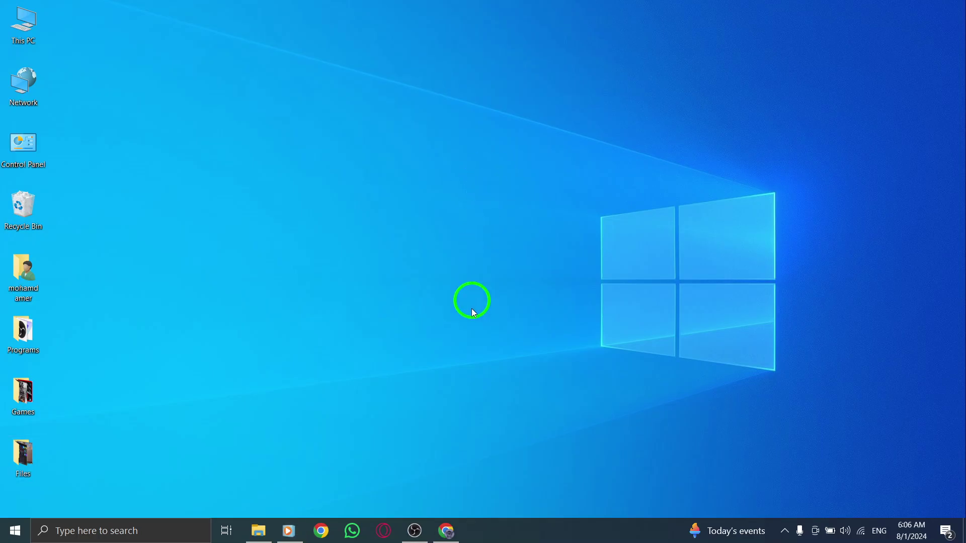
# Bring Instagram up in Chrome and open Settings from the More menu
pyautogui.click(447, 529)
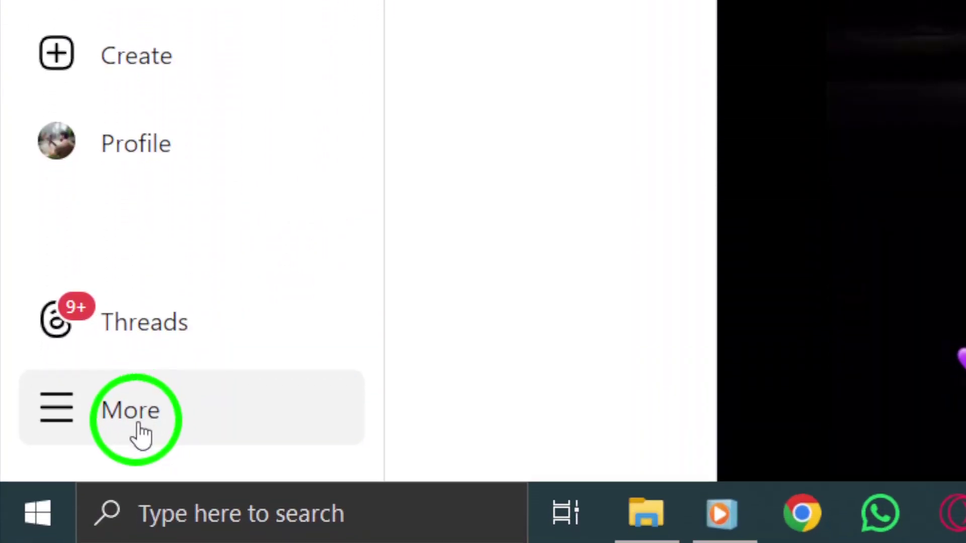
pyautogui.click(136, 429)
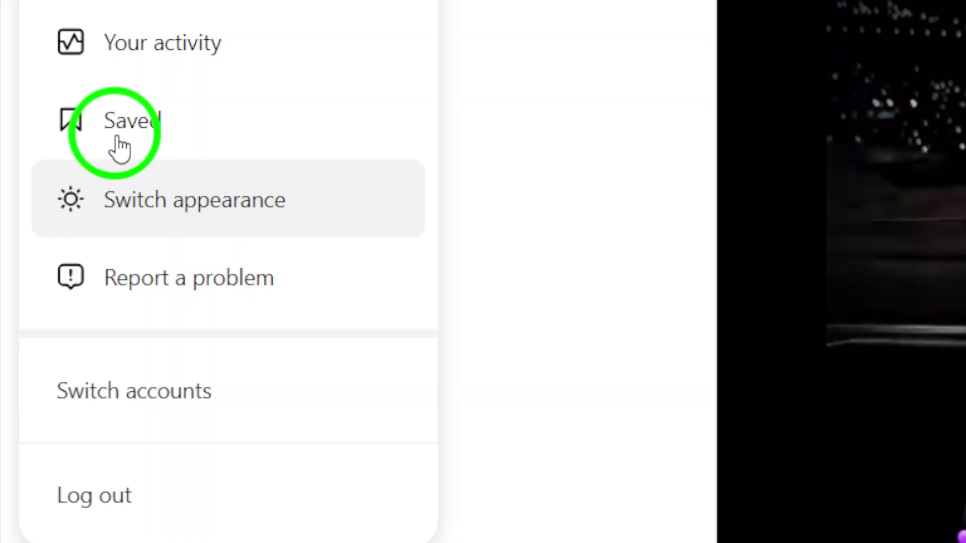
pyautogui.click(146, 271)
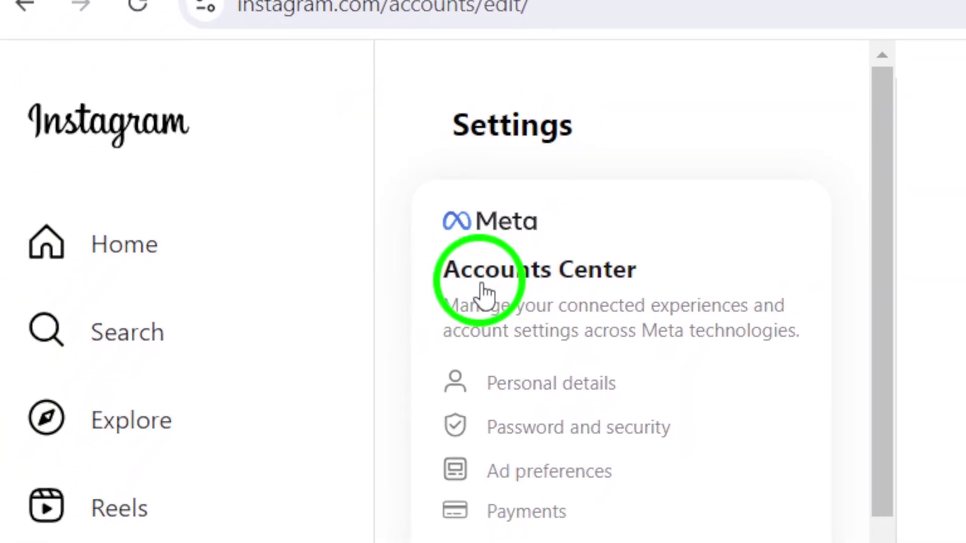
# Open Accounts Center and its Personal details section to reach Contact info
pyautogui.click(598, 280)
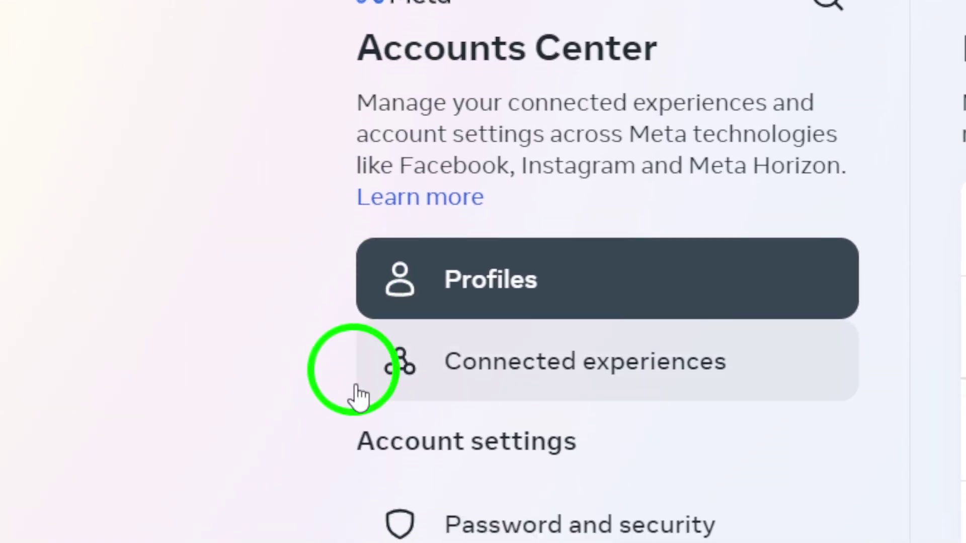
pyautogui.scroll(-5, 359, 396)
pyautogui.click(507, 285)
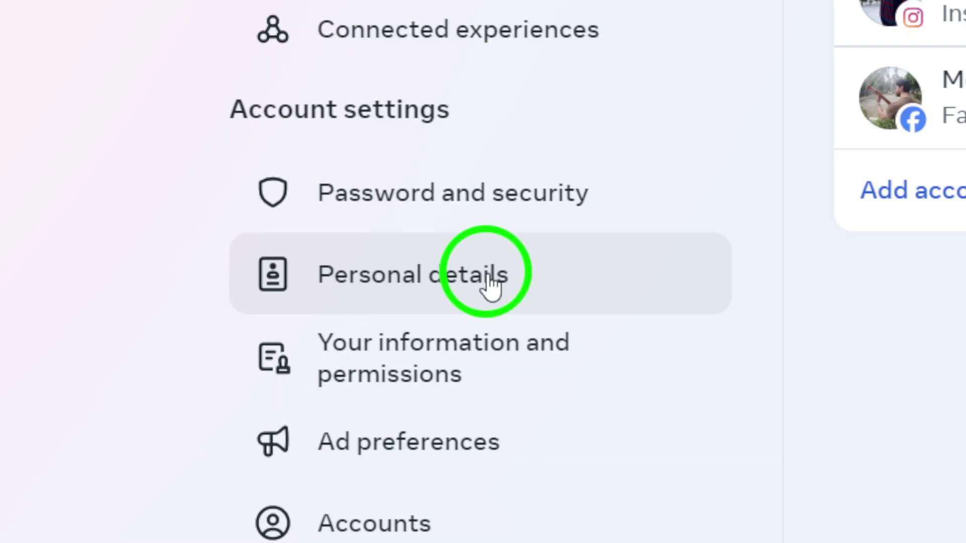
pyautogui.click(490, 280)
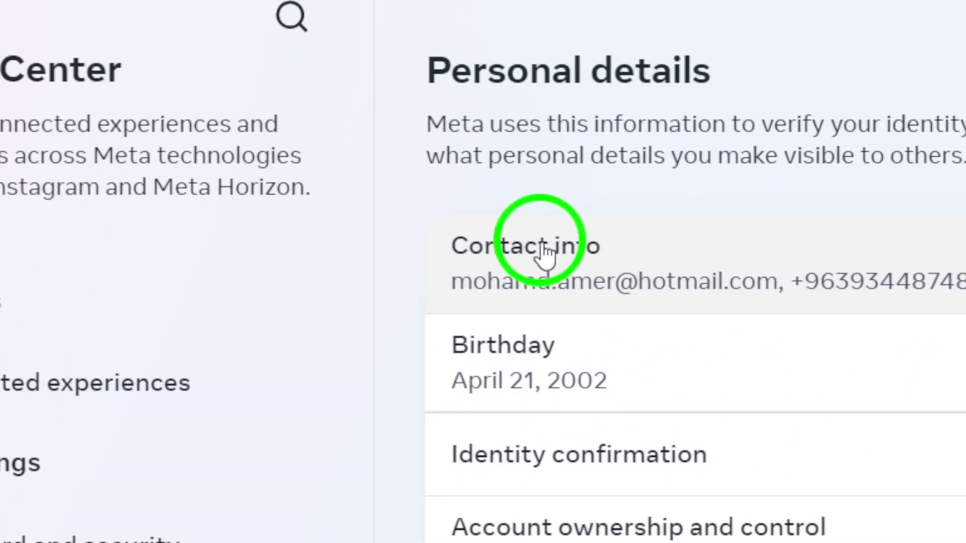
# From Contact info, choose Add new contact, then Add email
pyautogui.click(499, 271)
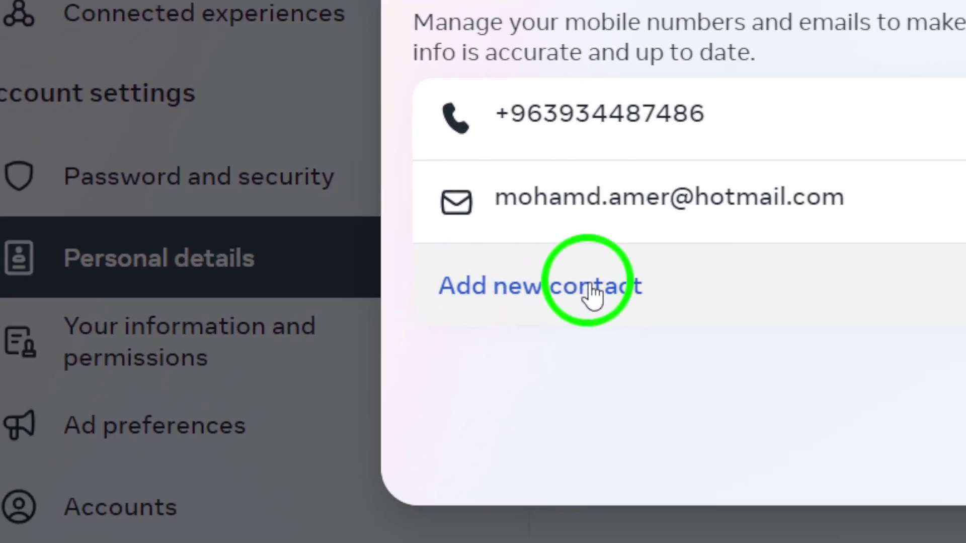
pyautogui.click(506, 280)
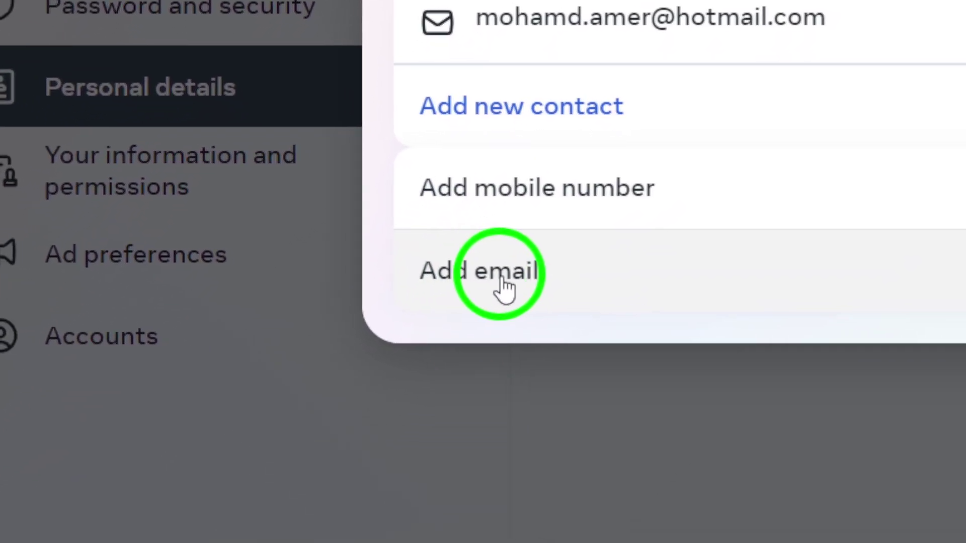
pyautogui.click(490, 285)
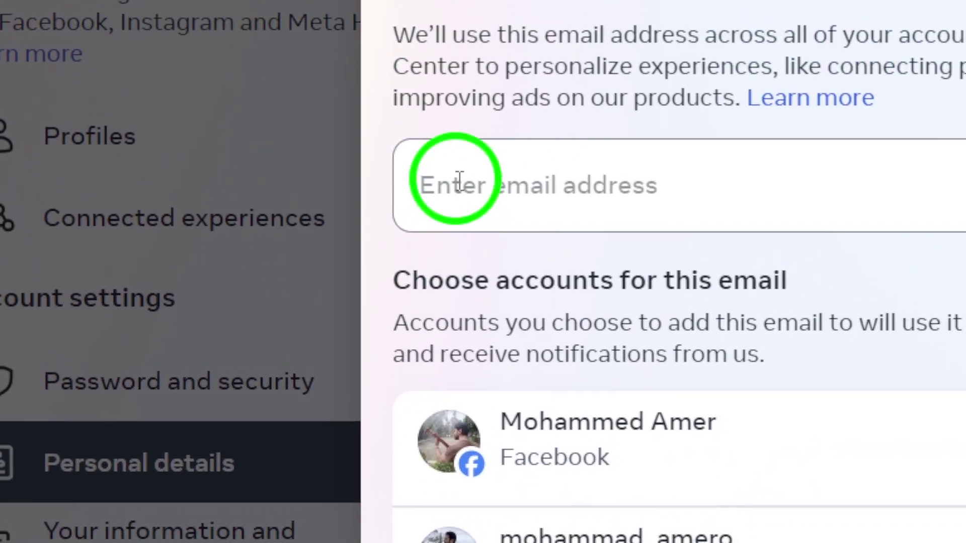
pyautogui.click(459, 181)
pyautogui.write('as')
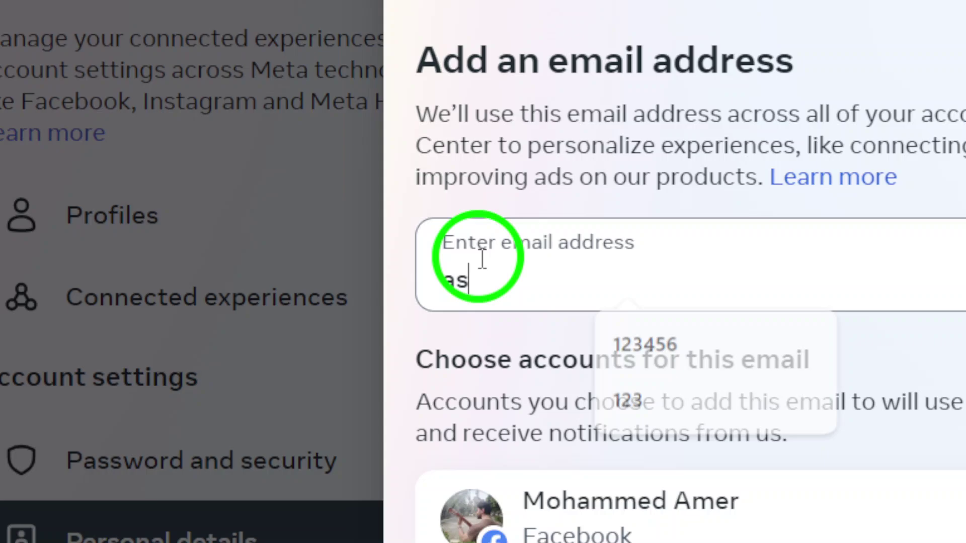
pyautogui.write('d')
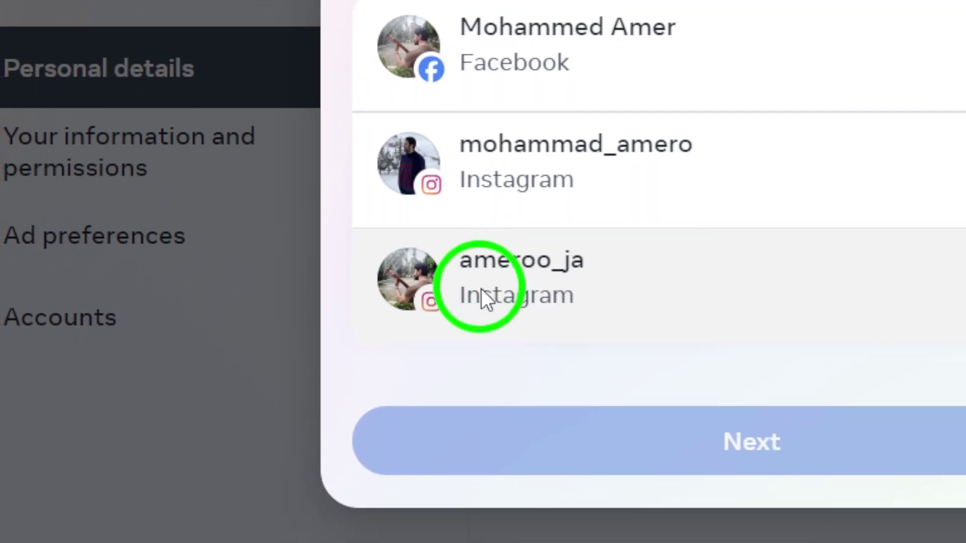
pyautogui.click(483, 283)
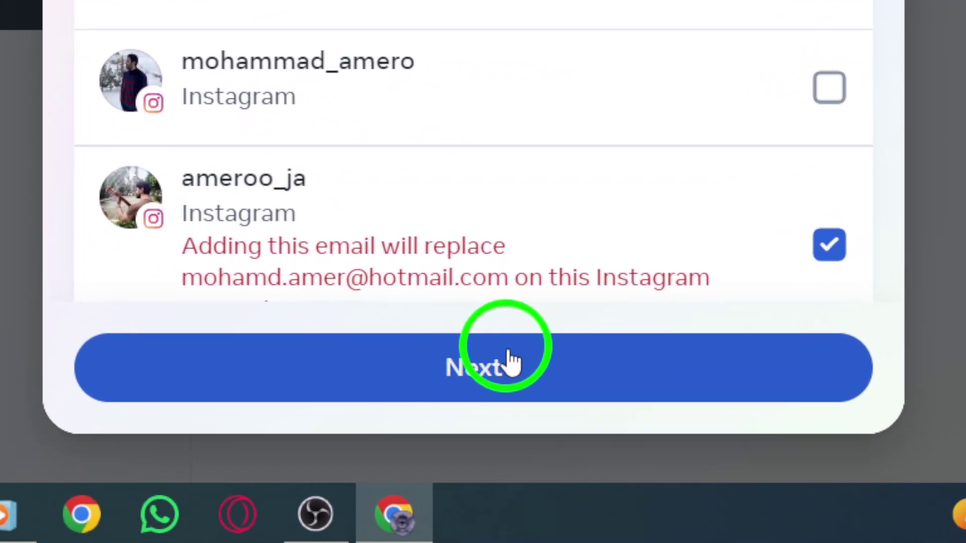
pyautogui.click(490, 372)
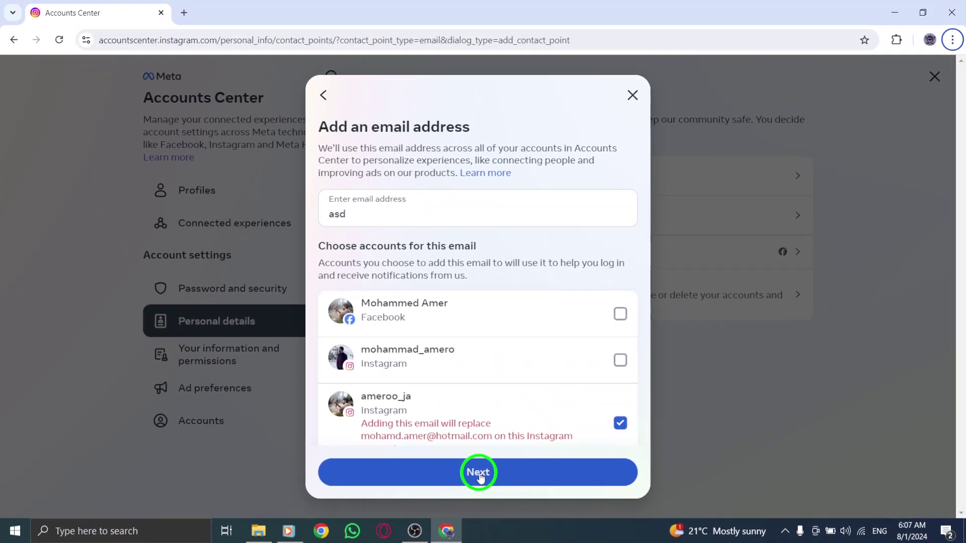
pyautogui.click(619, 425)
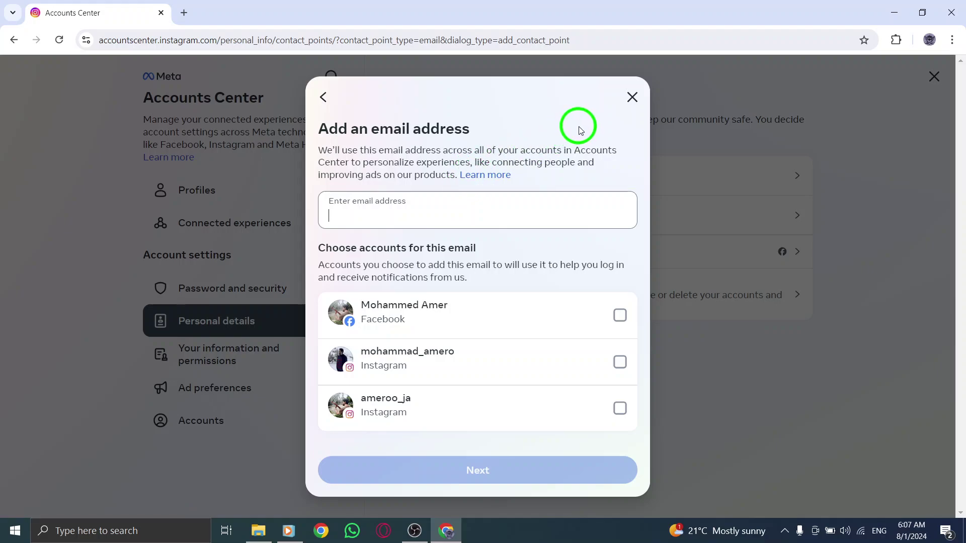
pyautogui.click(632, 97)
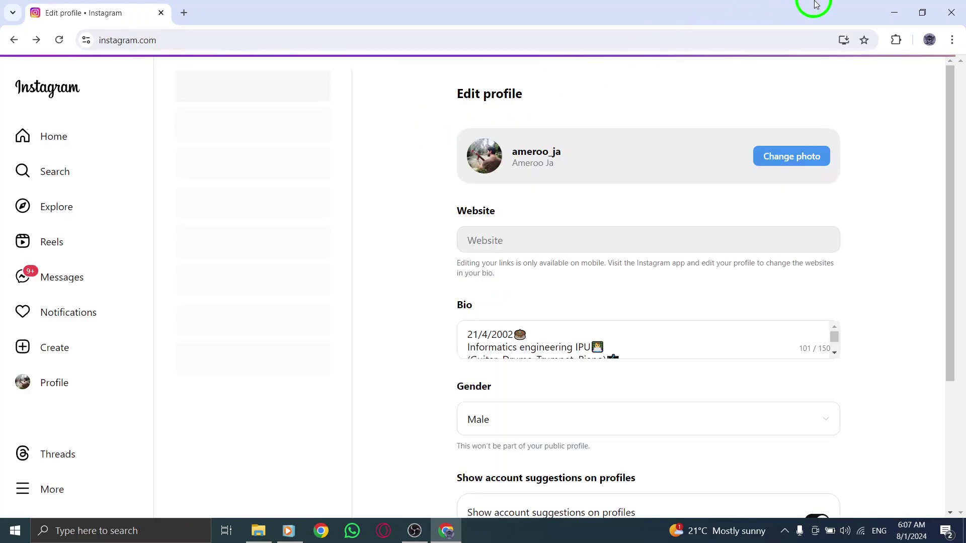
pyautogui.click(894, 13)
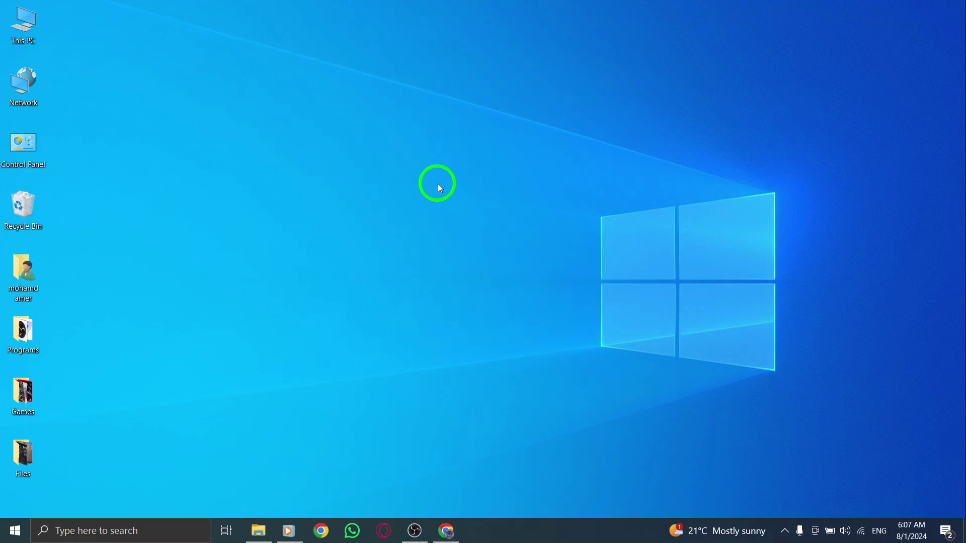